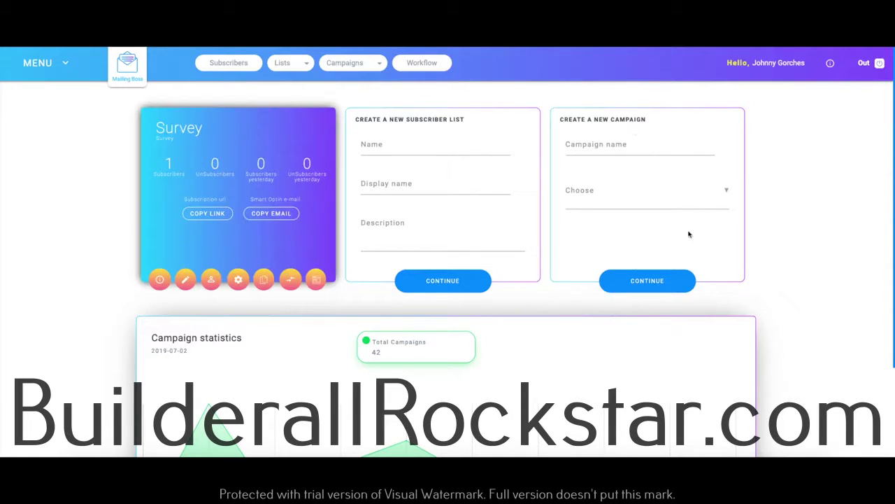
Step: Create a new campaign named tetstetstetst for the Survey subscriber list
click(638, 145)
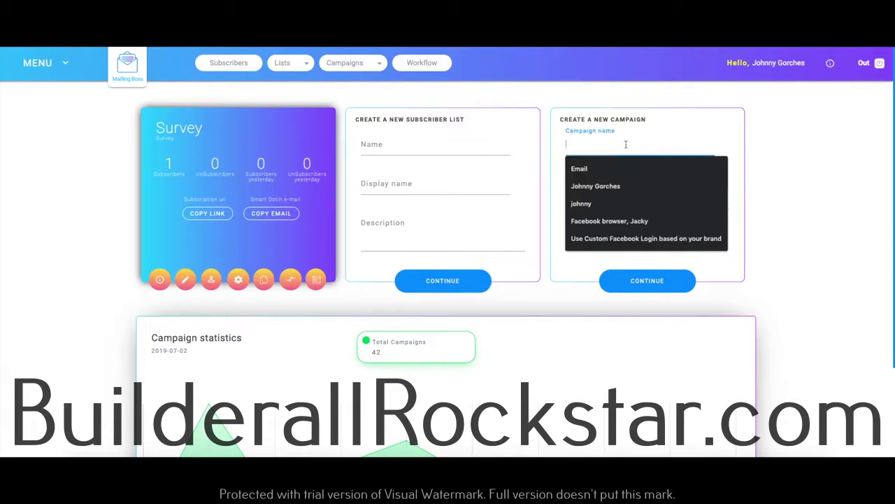
text(tetstets)
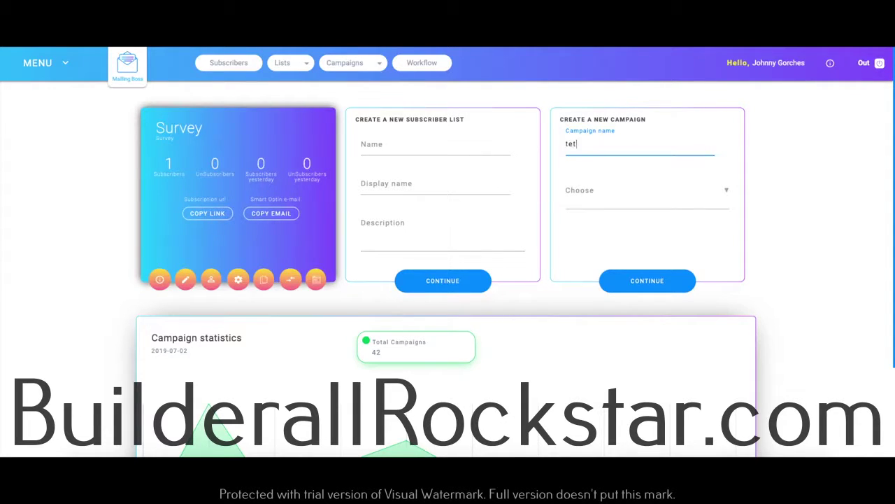
click(616, 191)
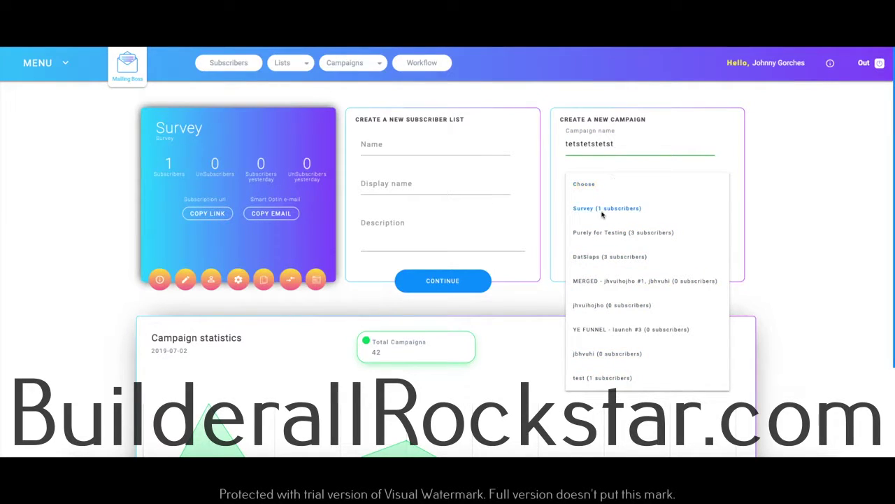
click(618, 209)
click(647, 281)
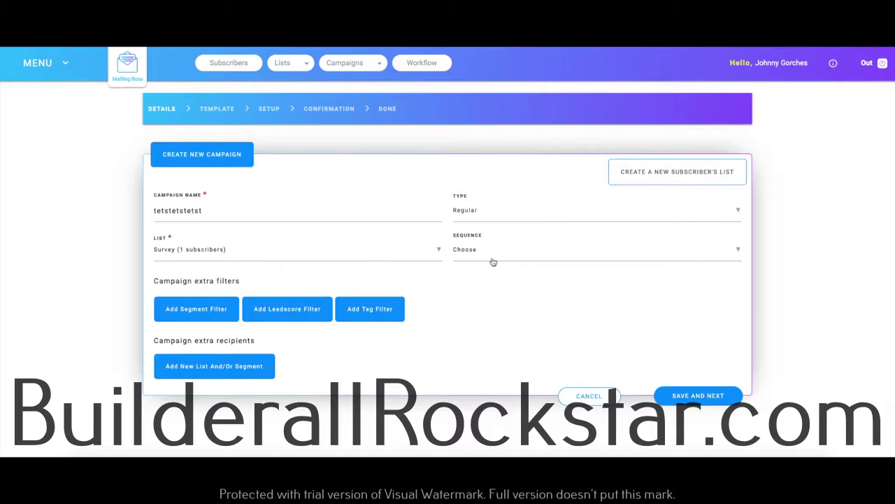
Step: Set the campaign type to Autoresponder, leave the sequence unselected and save the details to continue to the template stage
double_click(186, 210)
click(257, 208)
click(475, 213)
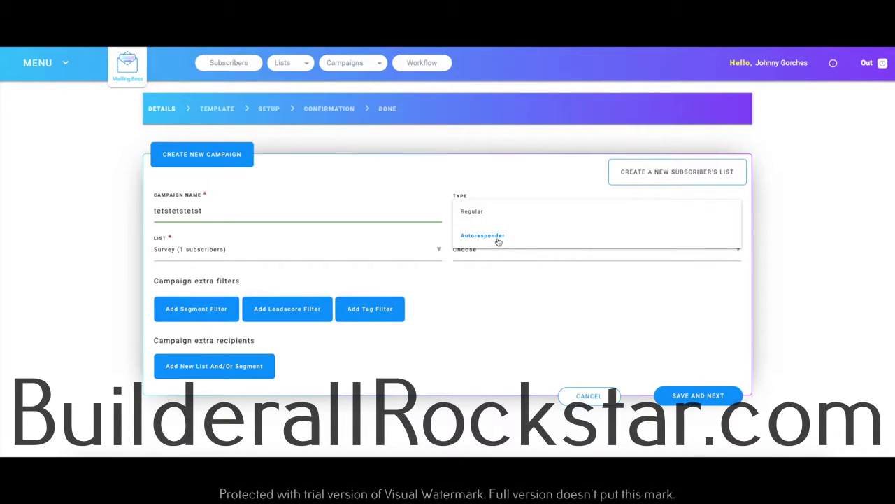
click(497, 214)
click(476, 222)
click(473, 211)
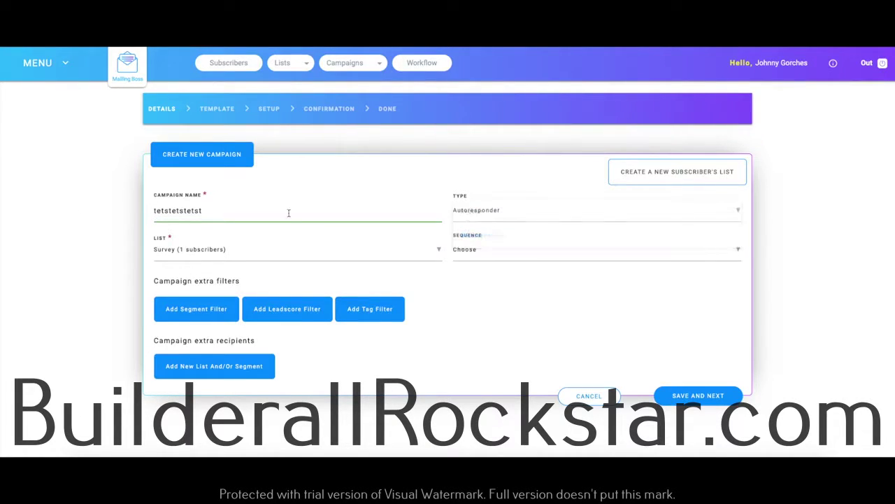
click(483, 255)
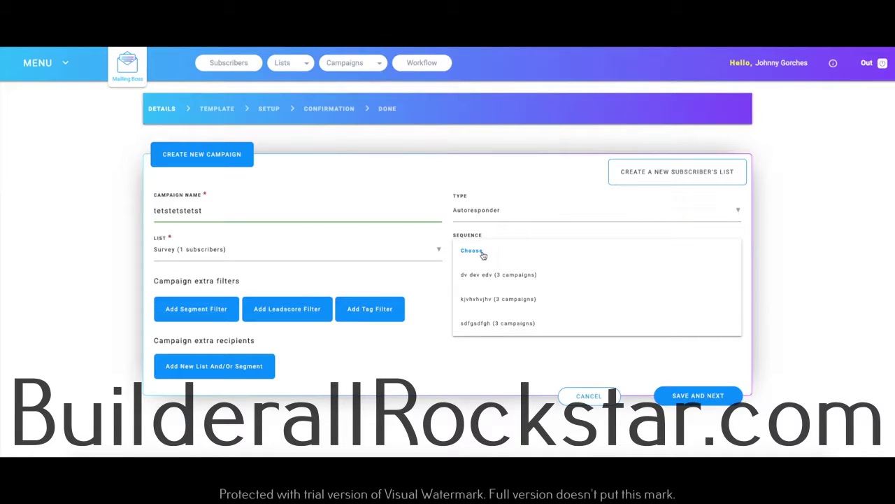
click(488, 253)
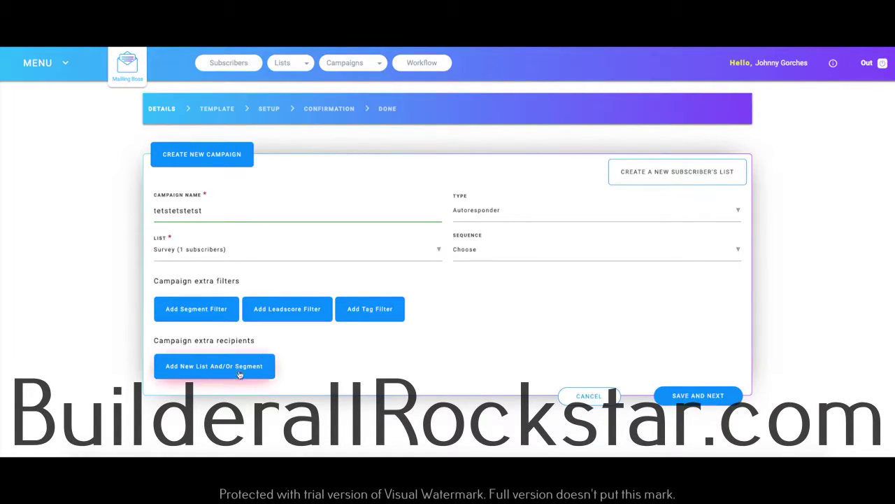
click(705, 398)
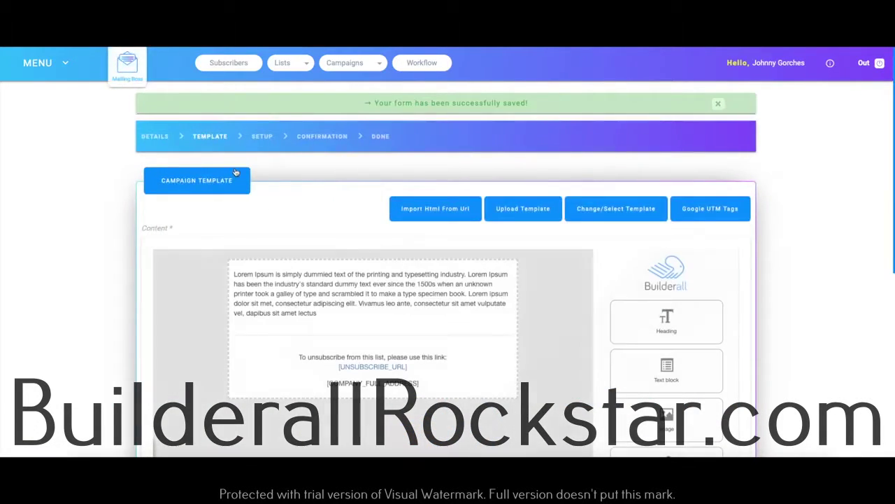
Step: Look over the default email template and save it without edits to continue to the campaign setup
scroll(433, 258, down, 6)
scroll(525, 228, up, 6)
scroll(467, 206, down, 5)
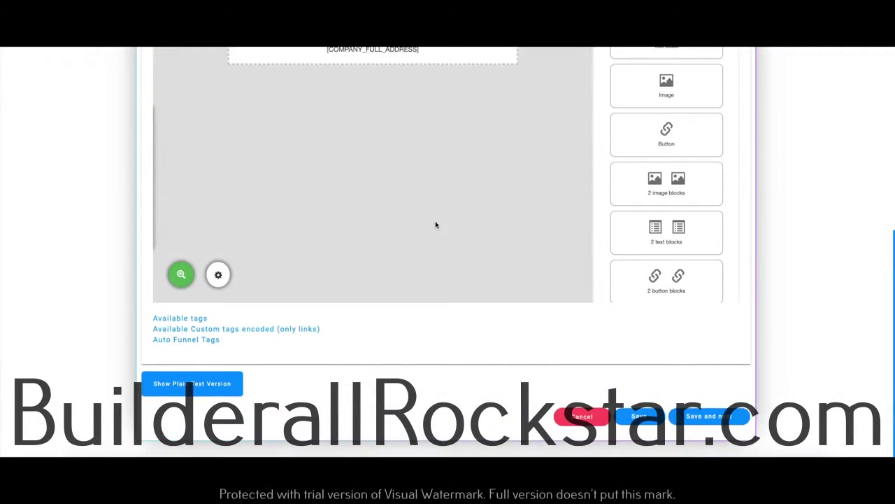
scroll(435, 225, up, 5)
scroll(344, 226, down, 5)
scroll(386, 220, up, 5)
scroll(389, 324, down, 5)
scroll(364, 244, up, 5)
scroll(577, 303, down, 5)
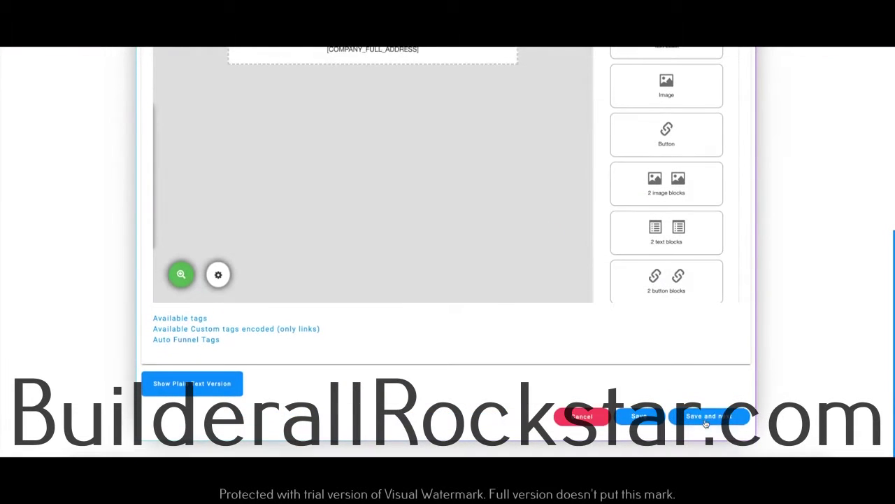
click(707, 420)
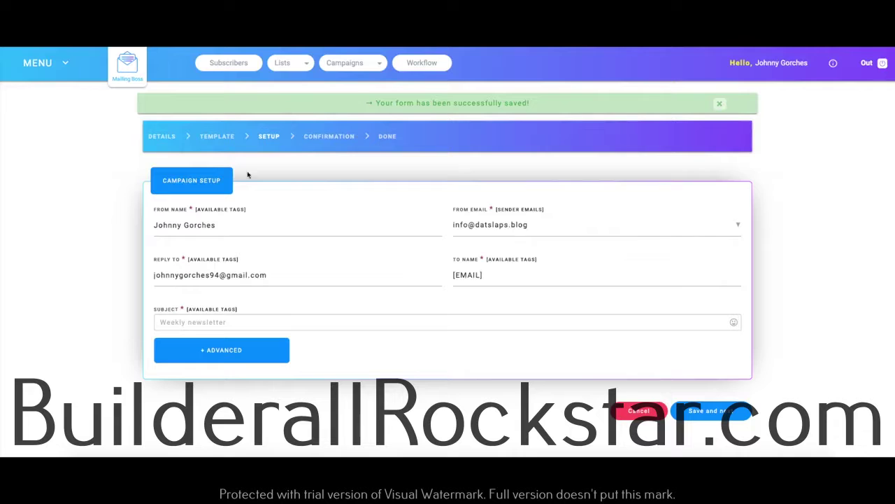
click(35, 63)
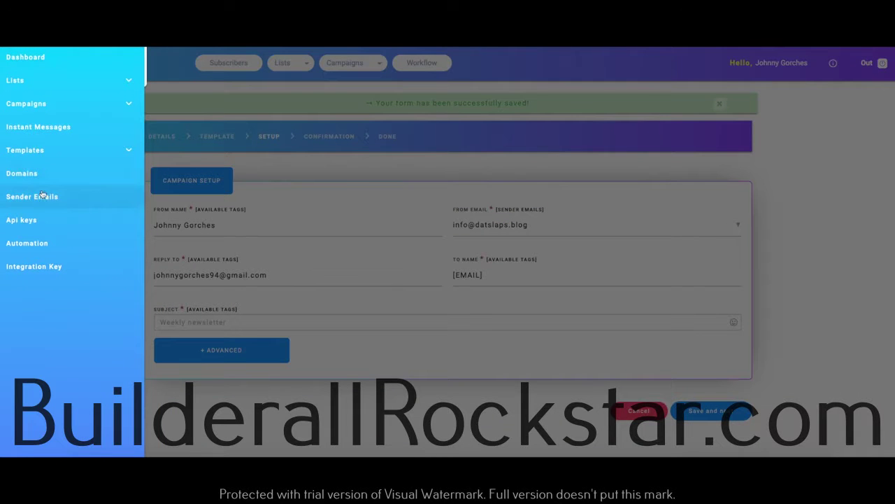
click(172, 62)
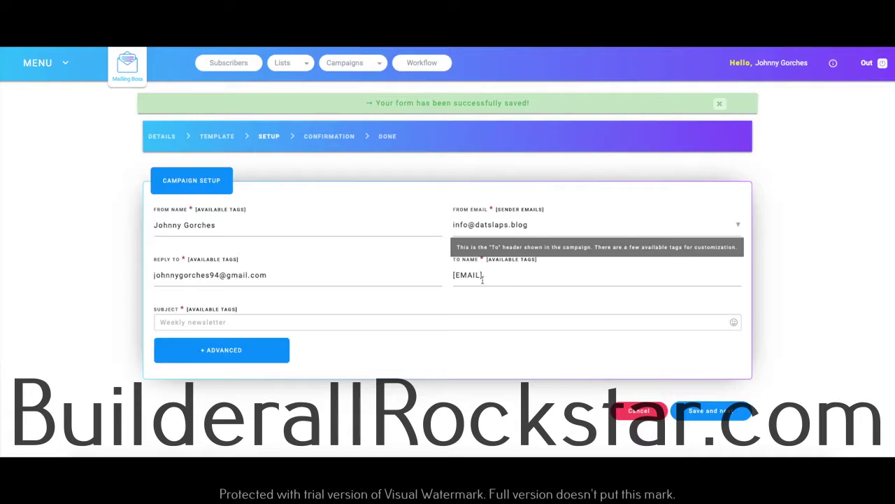
Step: Enter kjhghjklplkjhbvhjkokjhbvbhjkjb as the email subject and save the setup to continue to confirmation
click(371, 324)
text(kjhghjklplkjhbvhjkokjhbvbhjkjb)
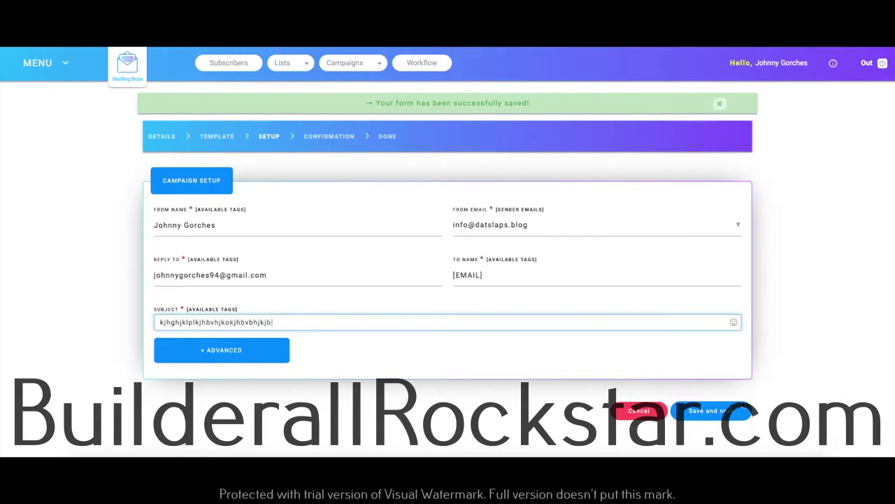
click(710, 411)
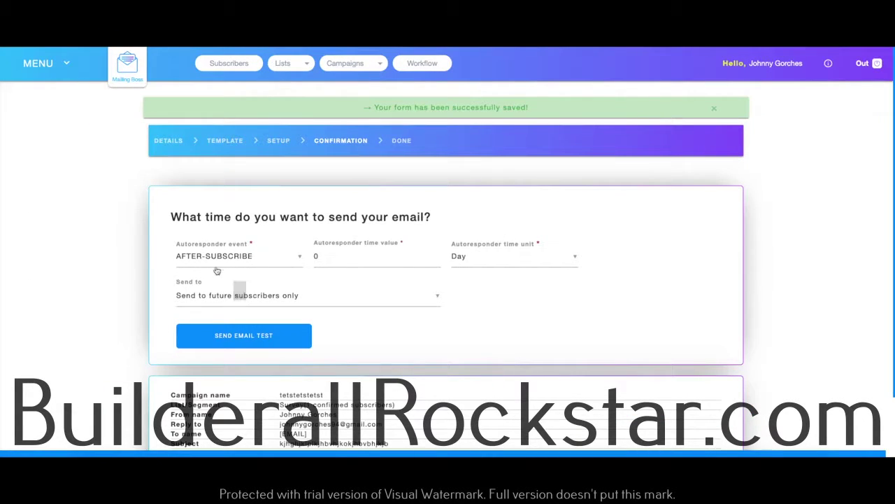
Step: Review the autoresponder event options and choose AFTER-SUBSCRIBE
click(252, 257)
click(233, 239)
click(242, 257)
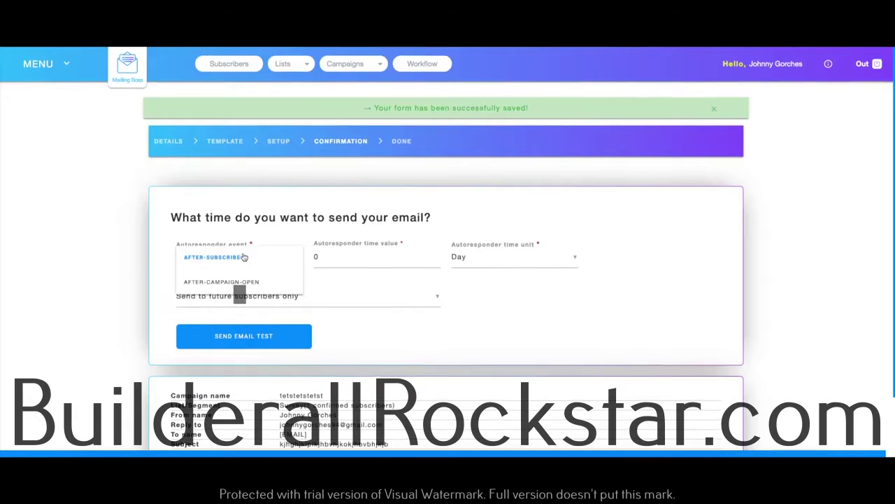
click(234, 264)
click(220, 261)
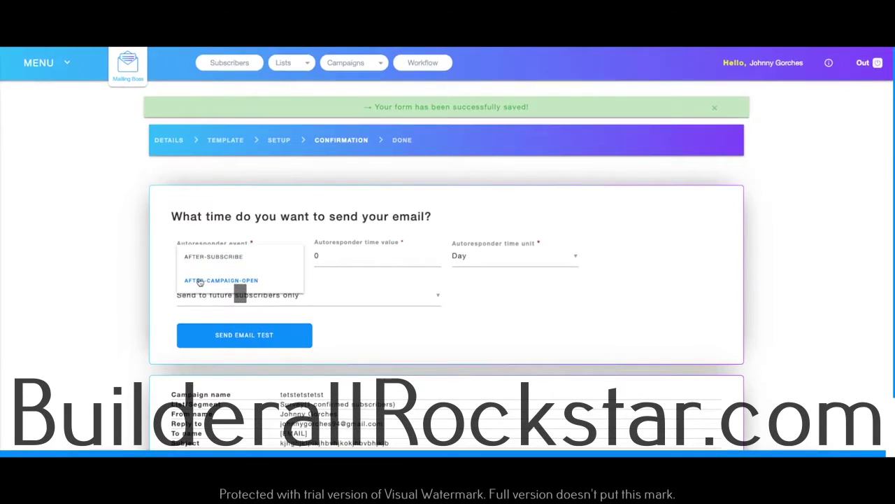
click(227, 219)
click(218, 256)
click(219, 256)
Step: Keep the autoresponder time value at 0, set its unit to Minute and choose to send to future subscribers only
click(362, 256)
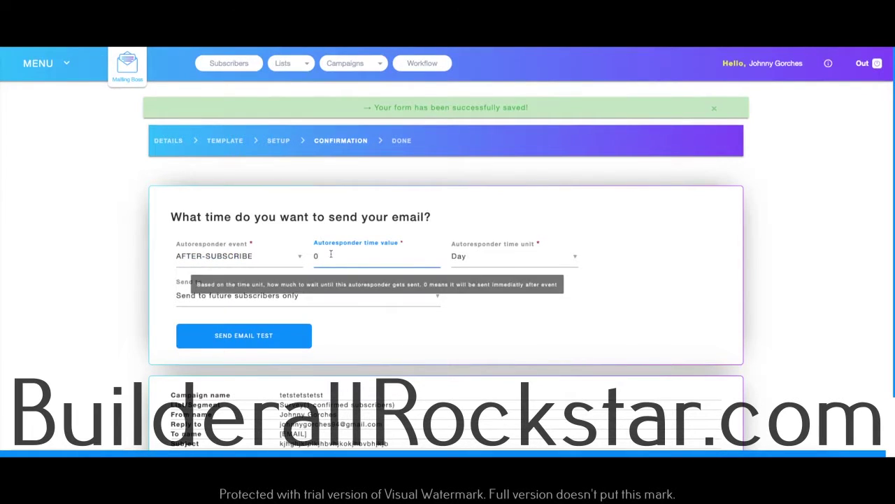
click(456, 261)
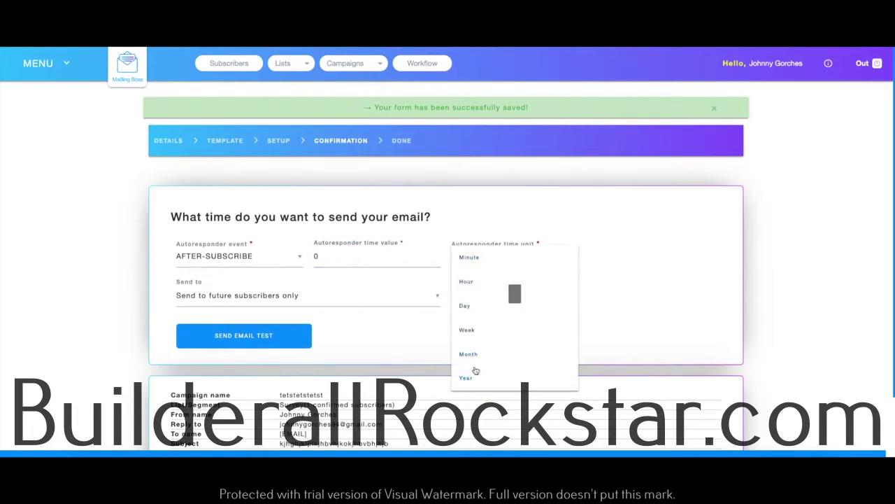
click(481, 233)
click(495, 260)
click(503, 264)
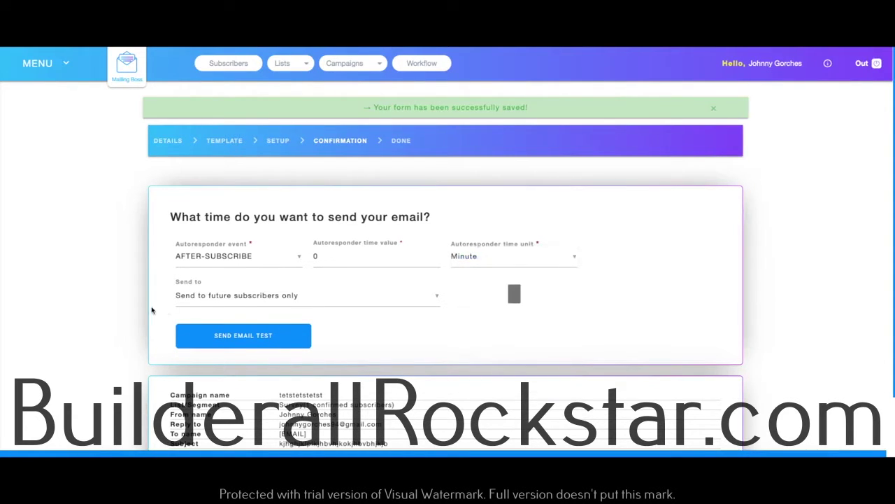
click(262, 302)
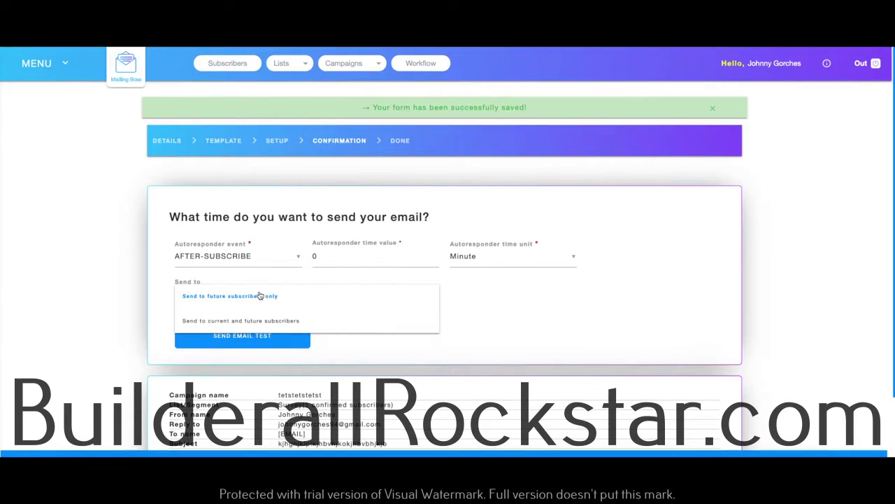
click(258, 295)
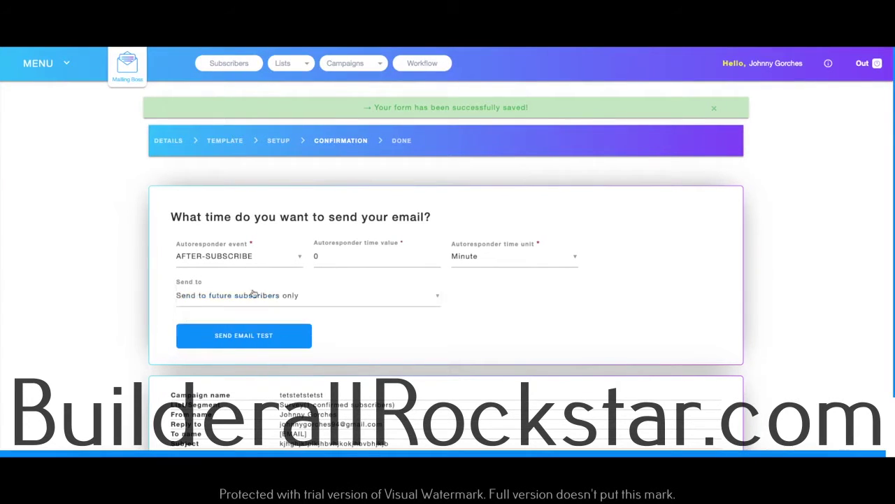
Step: Check the campaign's approximate spam score, and save and activate the campaign
scroll(257, 305, down, 2)
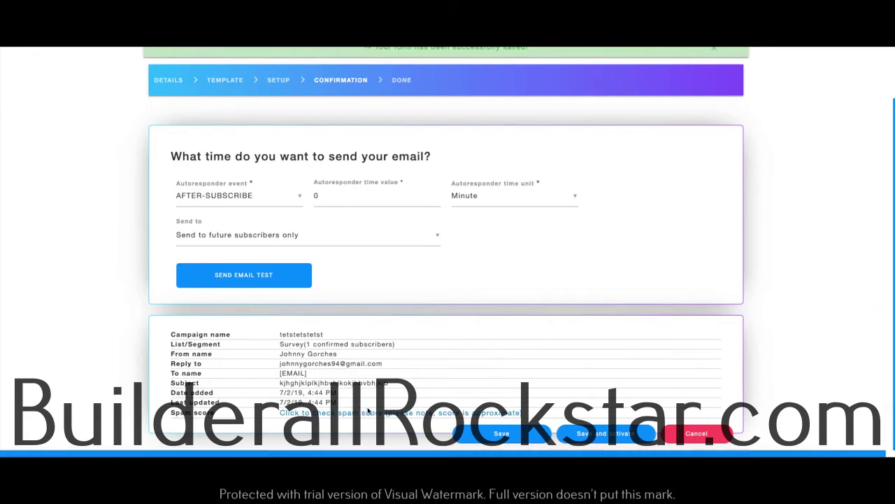
click(371, 414)
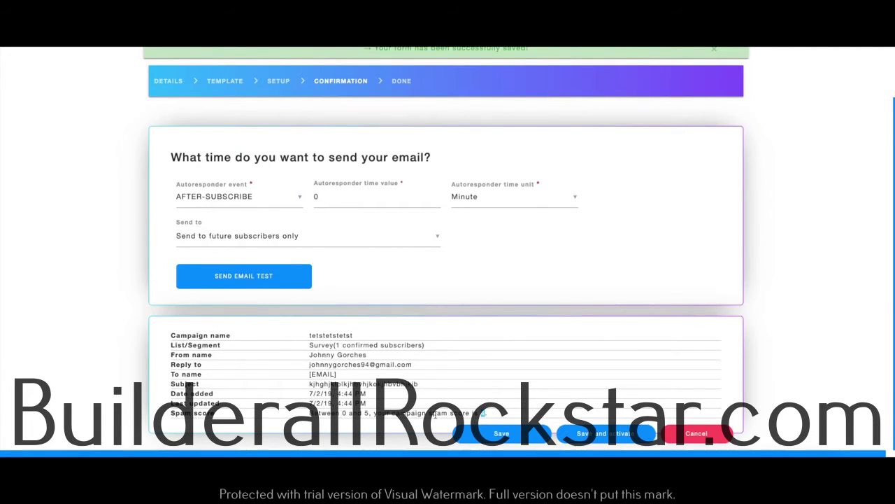
click(613, 434)
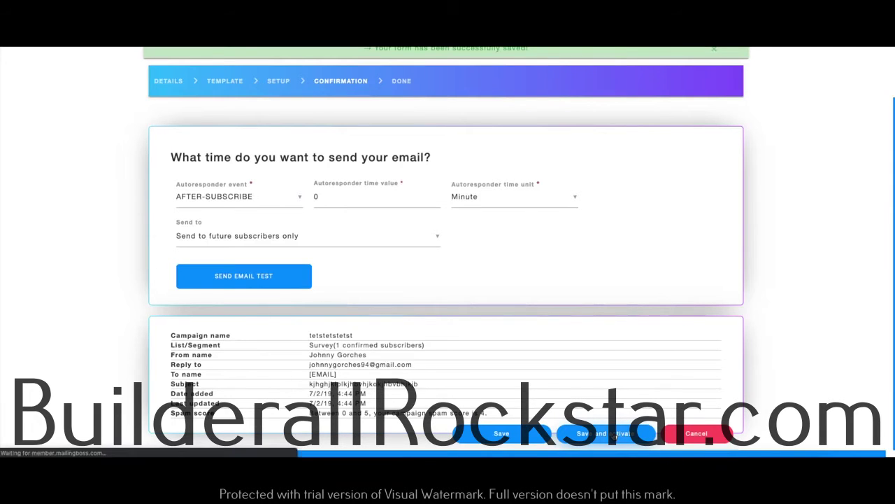